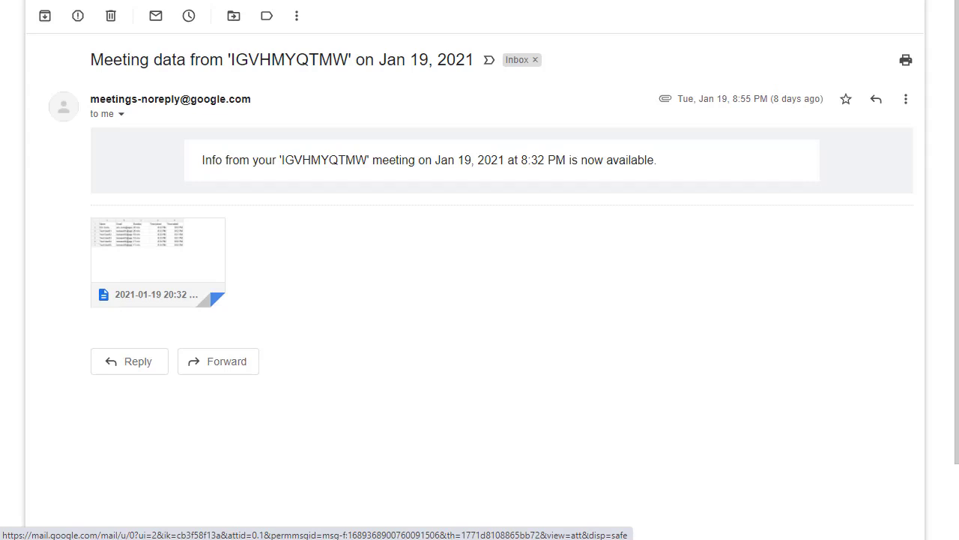
pyautogui.moveTo(124, 264)
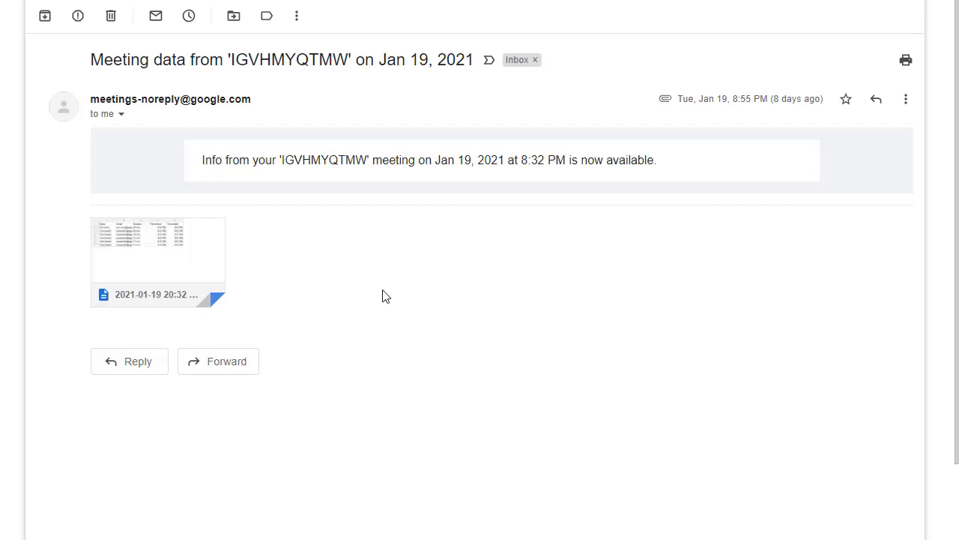
pyautogui.click(188, 252)
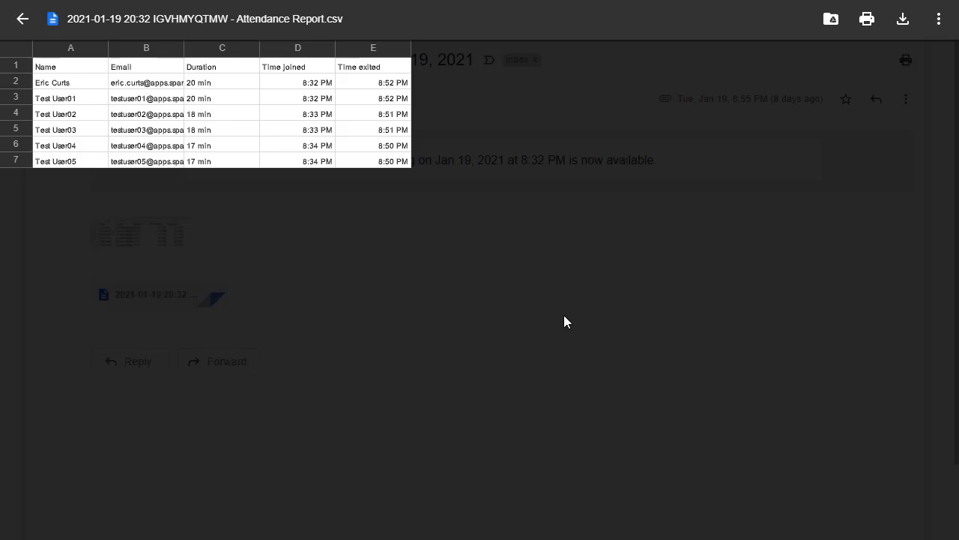
pyautogui.click(23, 21)
pyautogui.moveTo(150, 260)
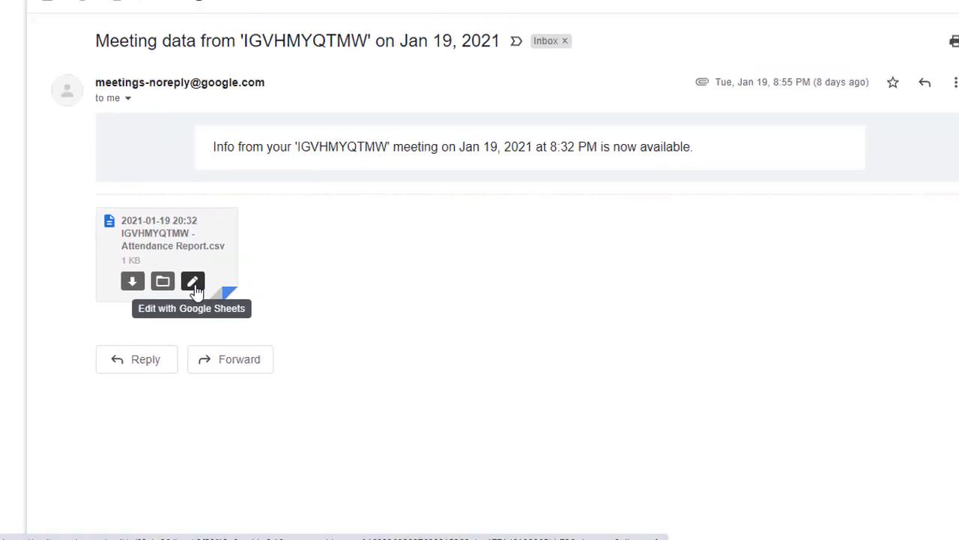
# Open the Meet attendance report attachment as a Google Sheets spreadsheet
pyautogui.click(183, 289)
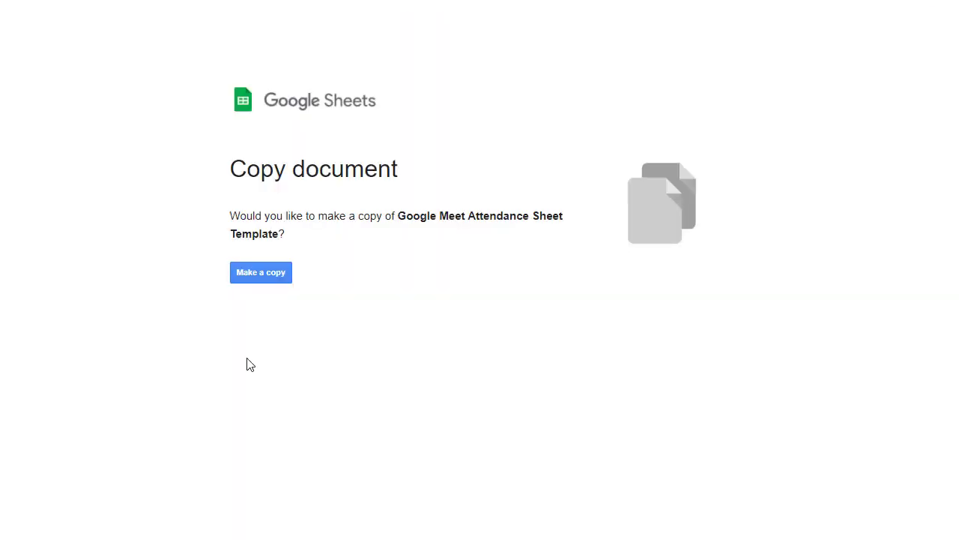
# Make a copy of the template and retitle it 'Attendance Sheet Period 1'
pyautogui.click(268, 277)
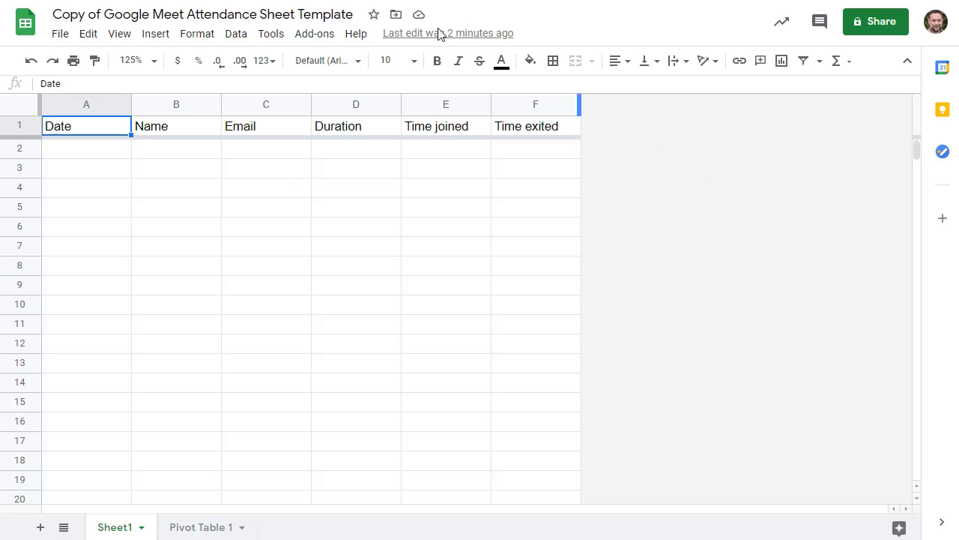
pyautogui.click(235, 15)
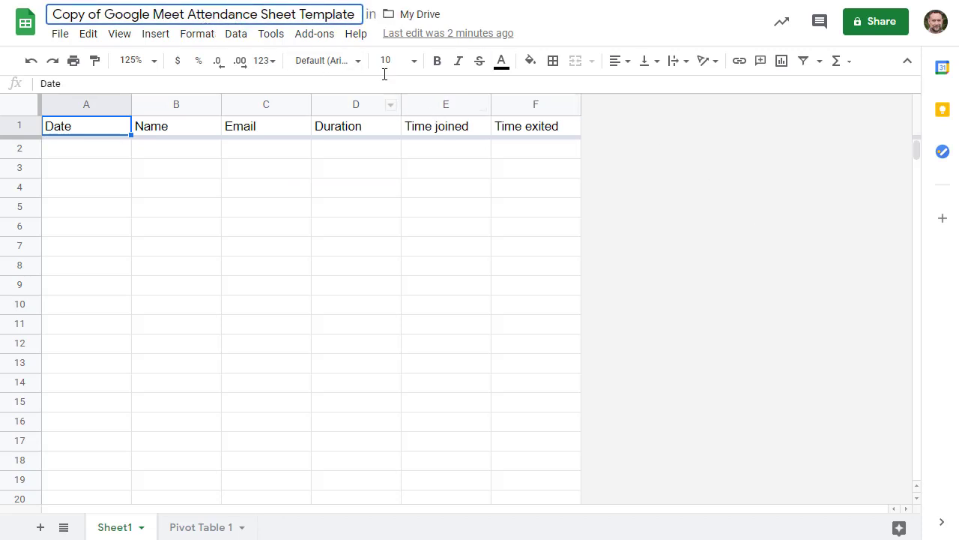
pyautogui.hotkey('ctrl', 'a')
pyautogui.write('Attendance Sheet Period 1')
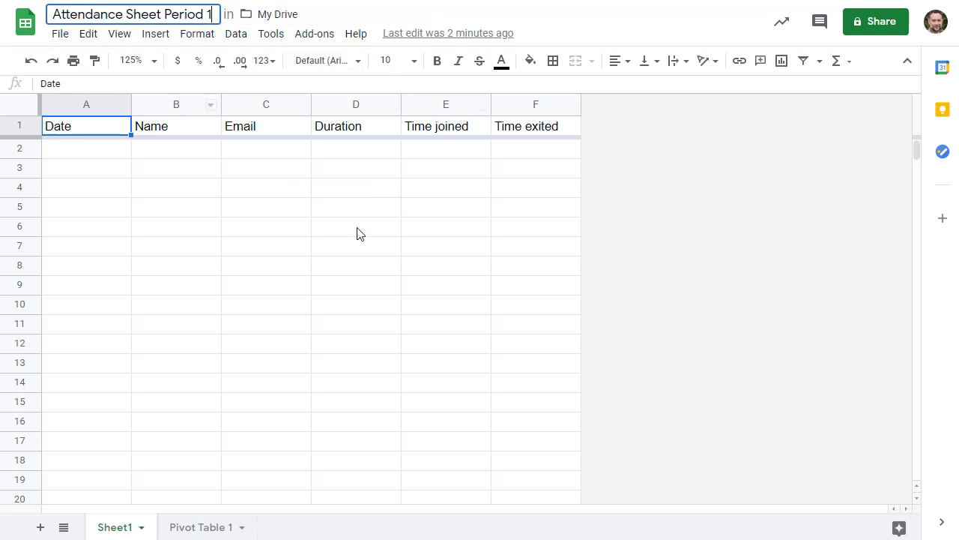
pyautogui.click(338, 255)
pyautogui.hotkey('ctrl', 'Home')
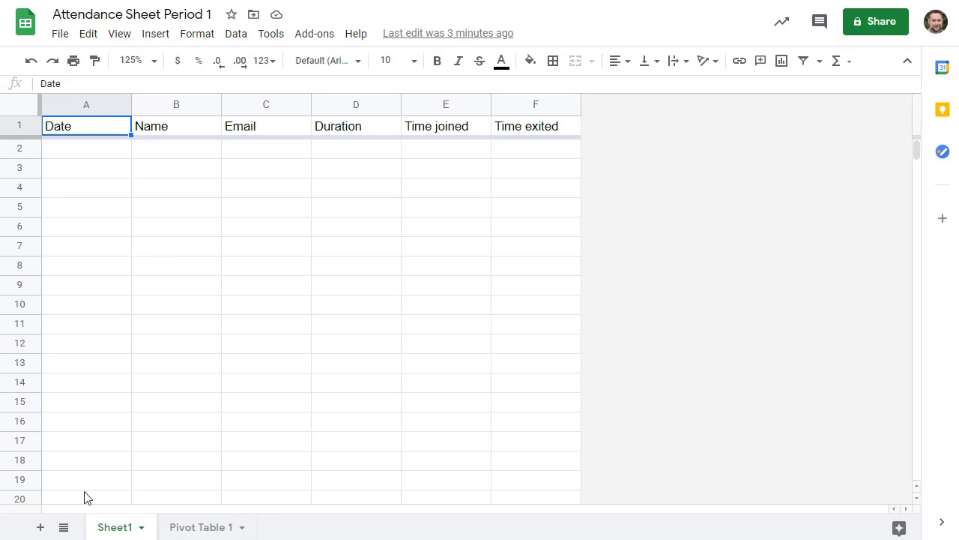
pyautogui.click(213, 531)
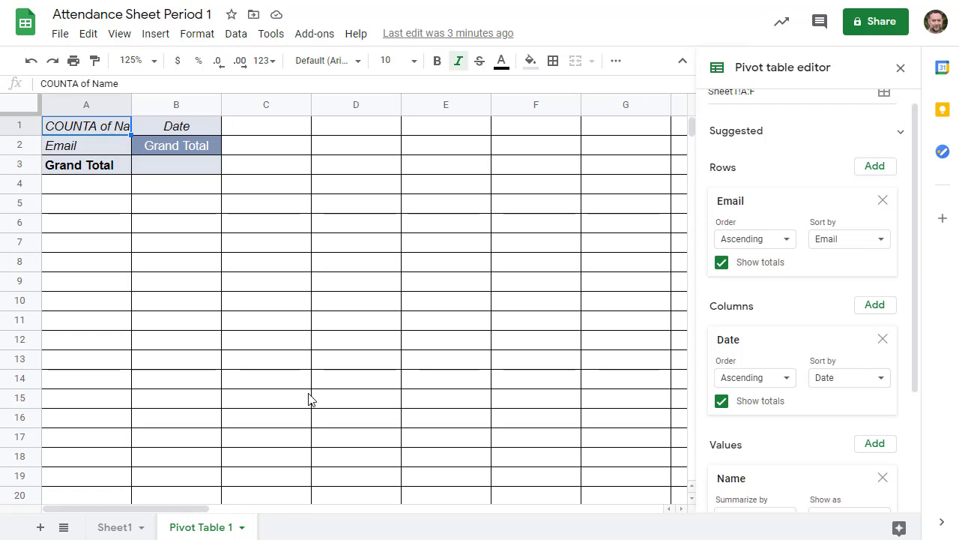
pyautogui.hotkey('ctrl', 'shift', 'pageup')
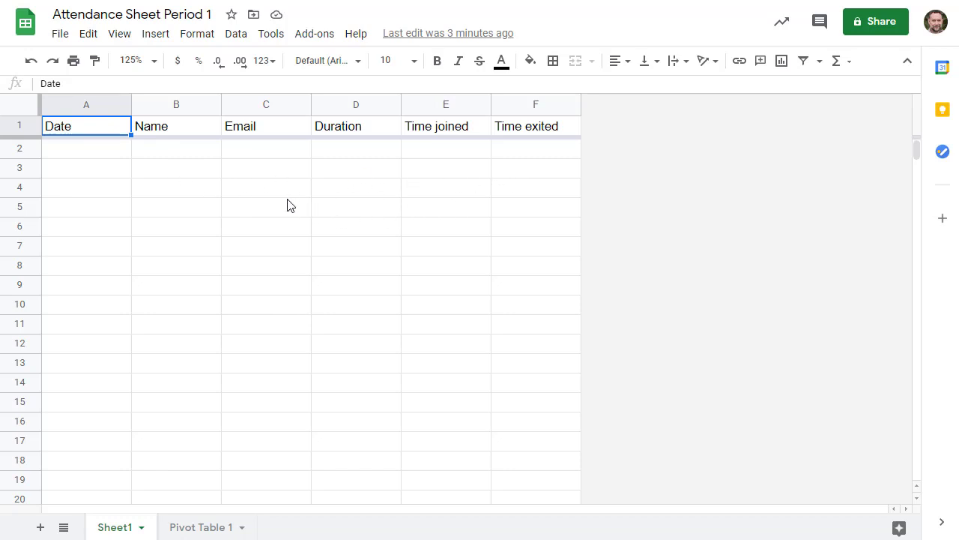
pyautogui.click(81, 109)
pyautogui.click(691, 199)
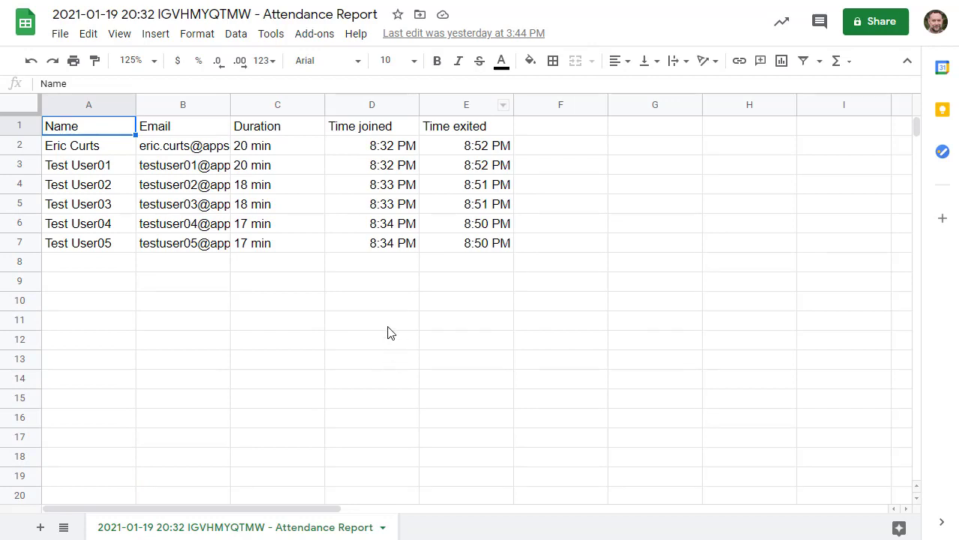
# Copy the report's six rows A2:E7 and paste them into the template starting at B2
pyautogui.click(113, 151)
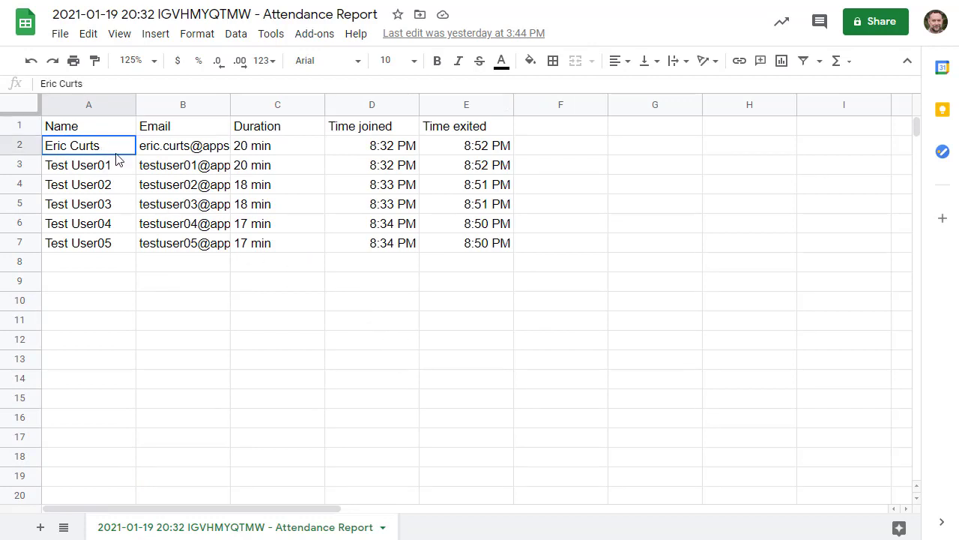
pyautogui.moveTo(117, 155); pyautogui.dragTo(457, 250)
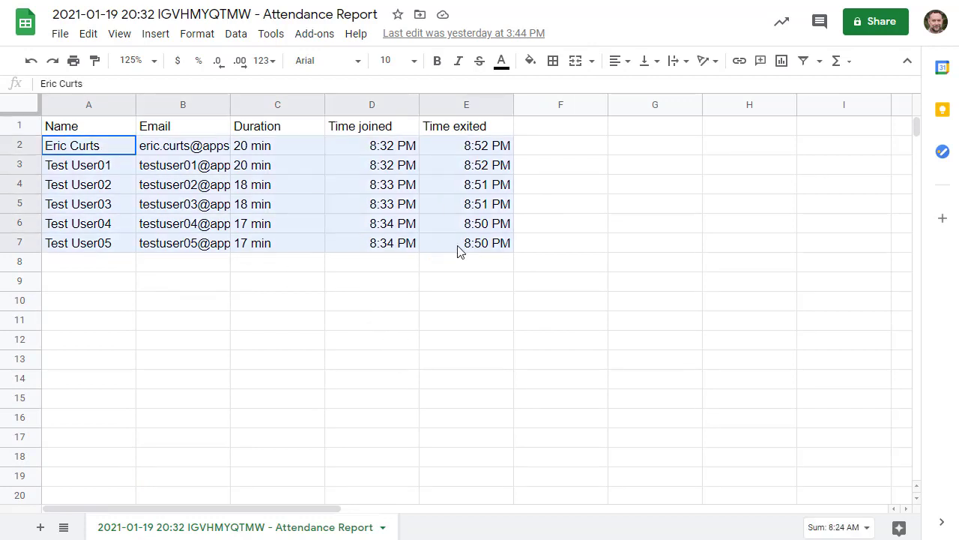
pyautogui.rightClick(278, 197)
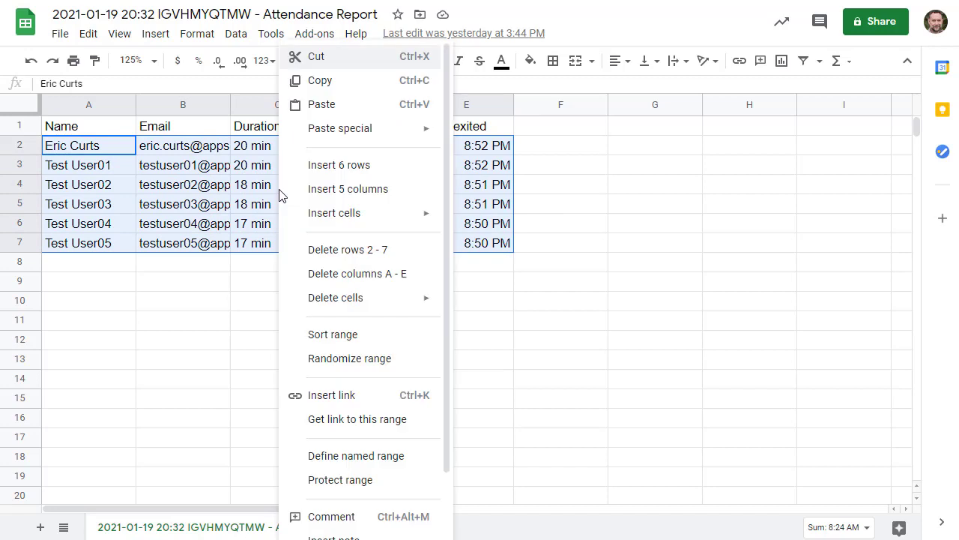
pyautogui.click(346, 90)
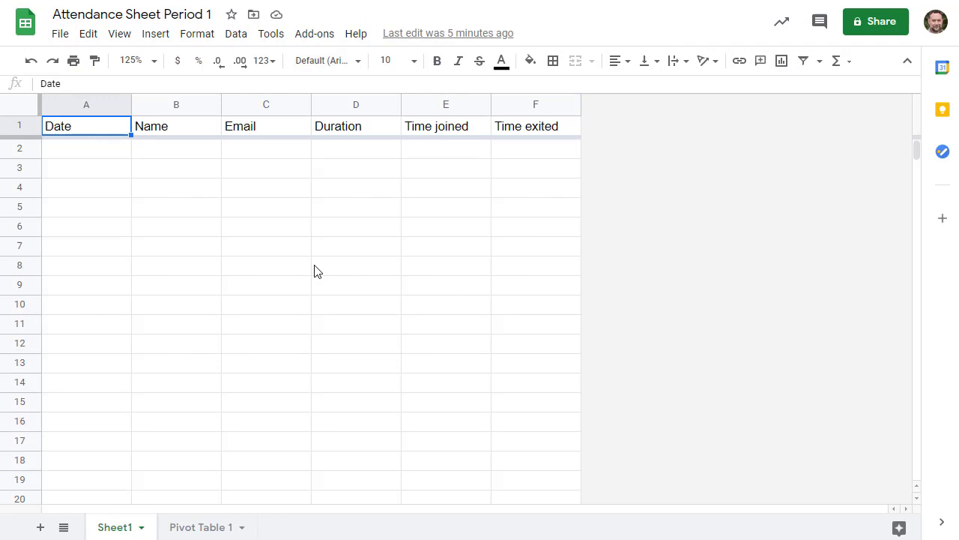
pyautogui.click(177, 156)
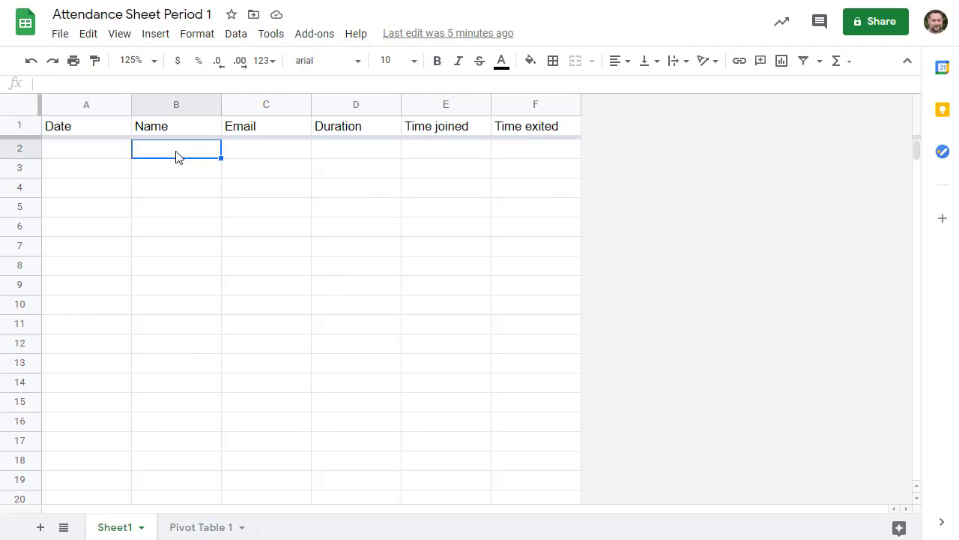
pyautogui.rightClick(177, 156)
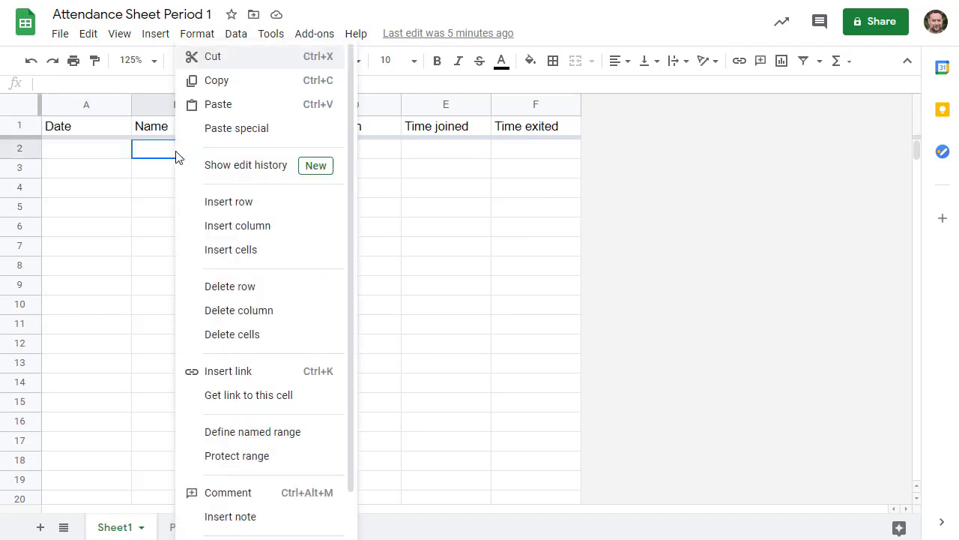
pyautogui.click(241, 111)
pyautogui.hotkey('ctrl', 'Home')
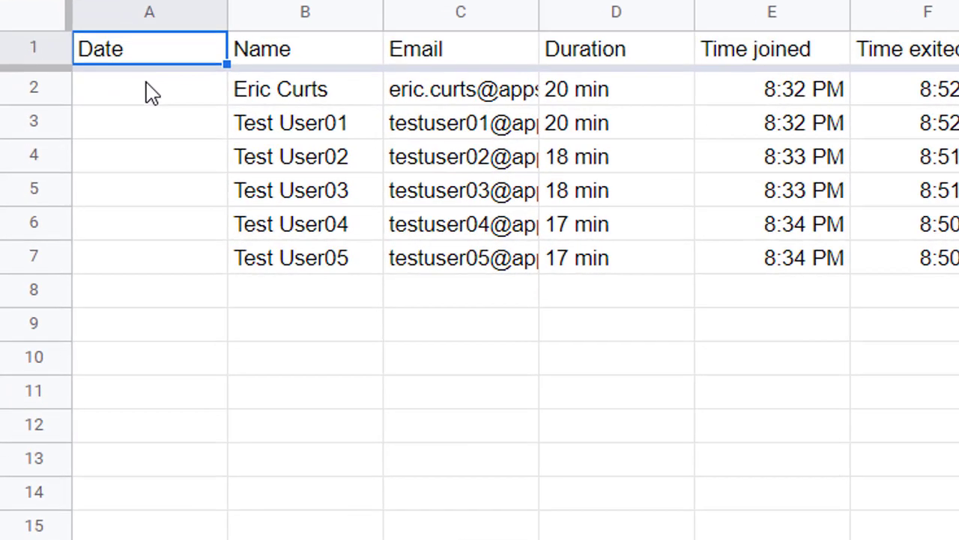
# Enter the date 1/19/2021 in cell A2
pyautogui.click(86, 146)
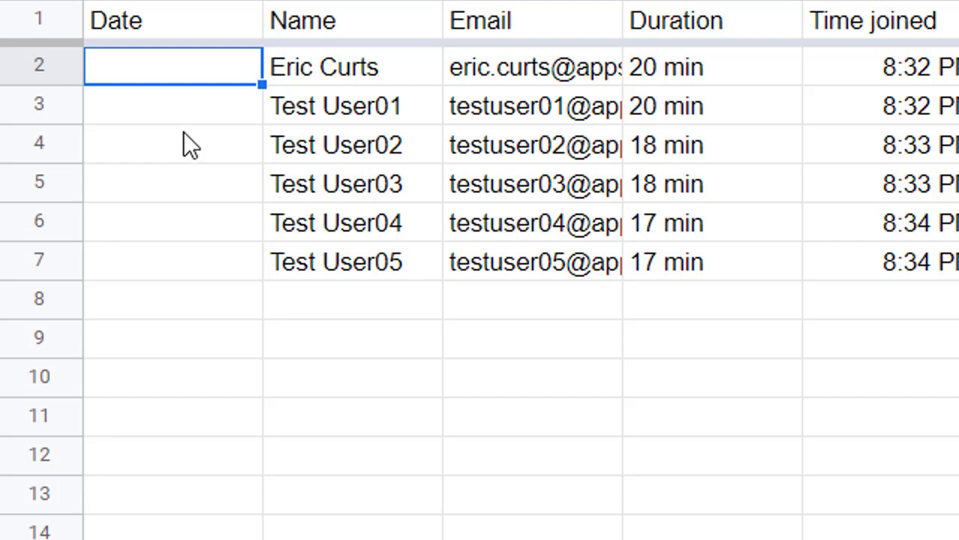
pyautogui.write('1')
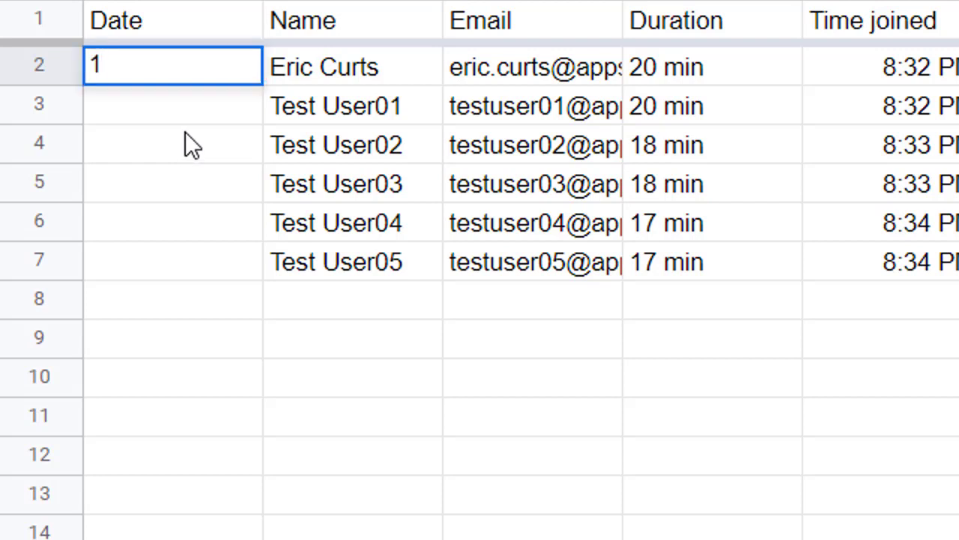
pyautogui.write('/19/202')
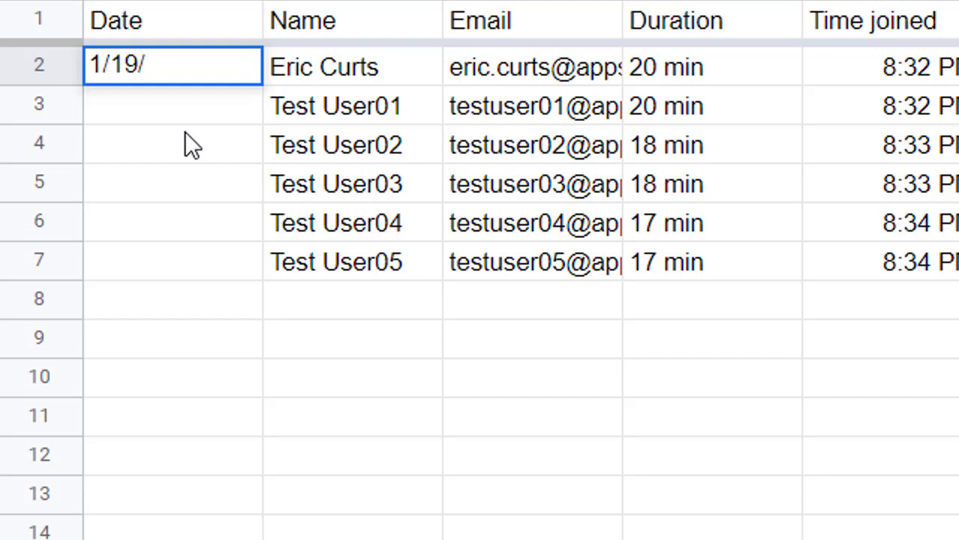
pyautogui.write('1')
pyautogui.press('Return')
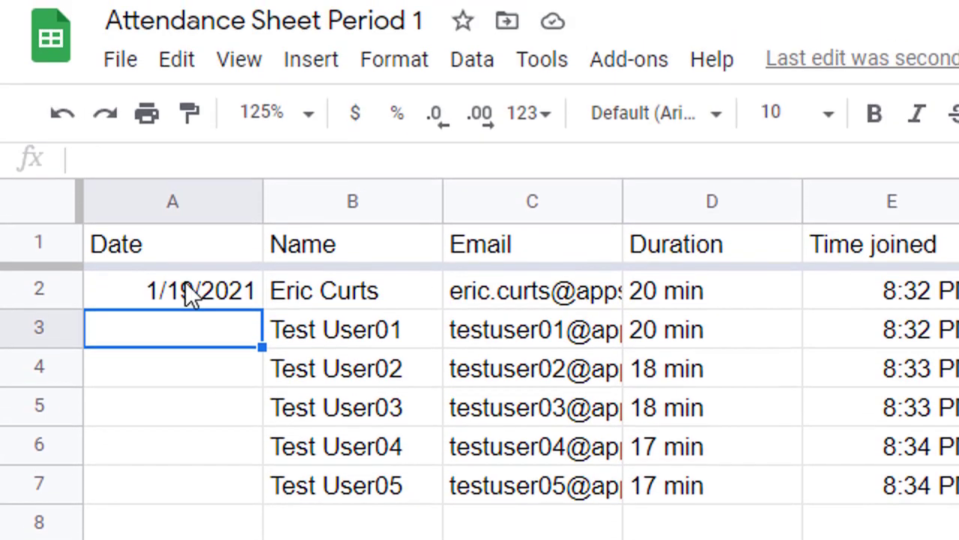
# Copy the 1/19/2021 date from A2 into cells A3 through A7
pyautogui.click(204, 295)
pyautogui.rightClick(203, 294)
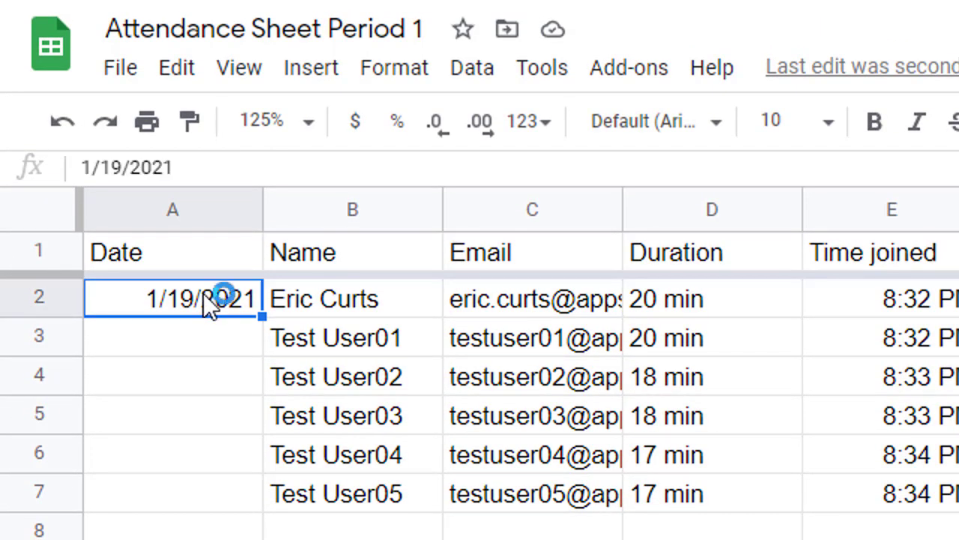
pyautogui.click(309, 177)
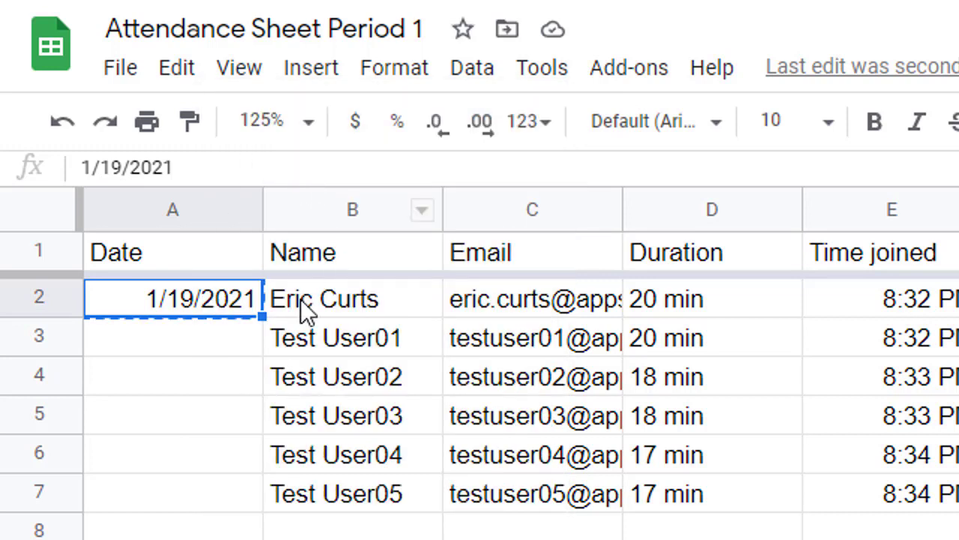
pyautogui.moveTo(217, 333); pyautogui.dragTo(232, 503)
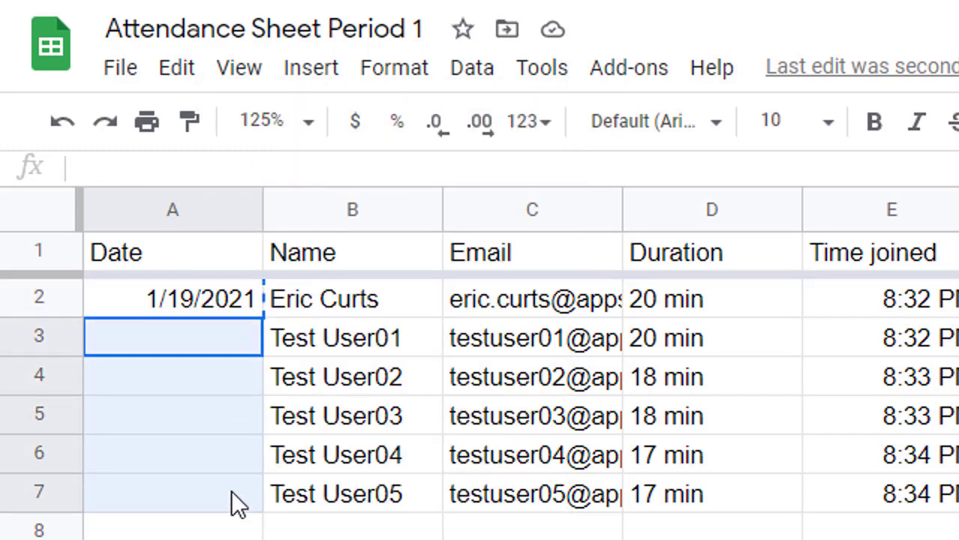
pyautogui.rightClick(210, 336)
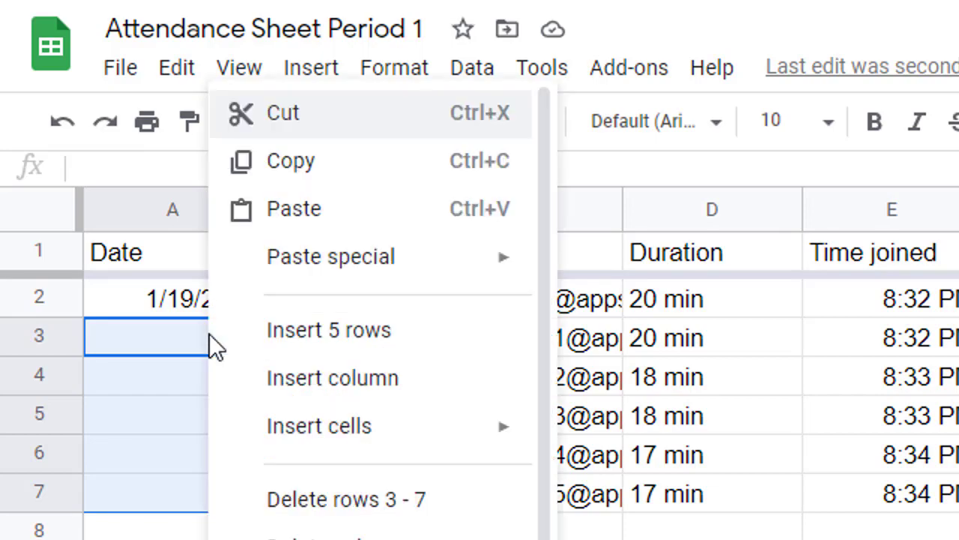
pyautogui.click(322, 219)
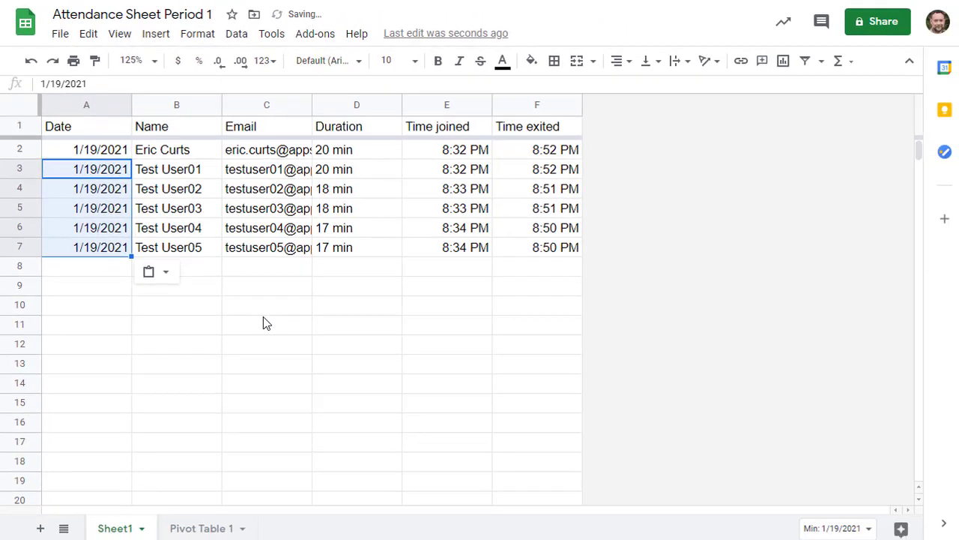
# Select a cell among the attendance rows to extend the data through 1/22/2021
pyautogui.click(263, 319)
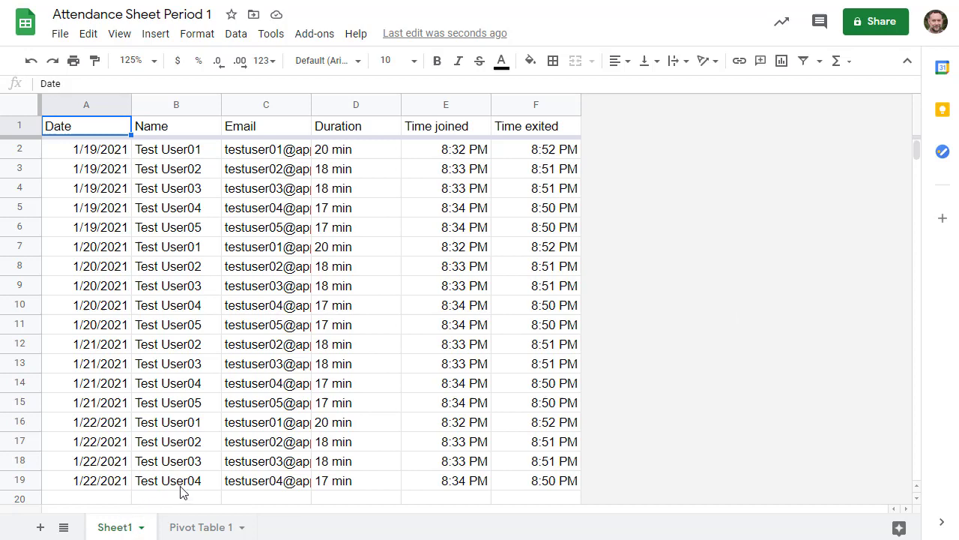
# Switch to the Pivot Table 1 sheet showing counts per email and date, totalling 18
pyautogui.click(199, 527)
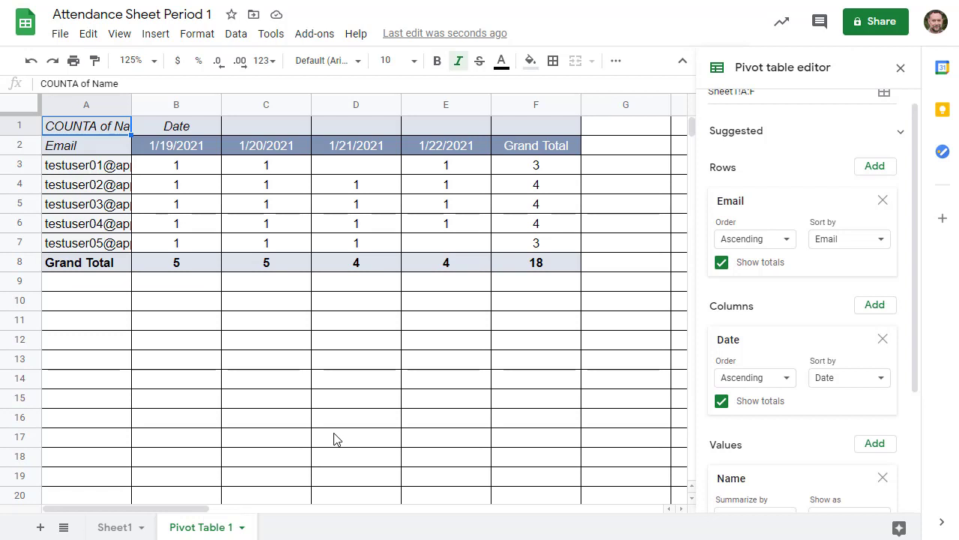